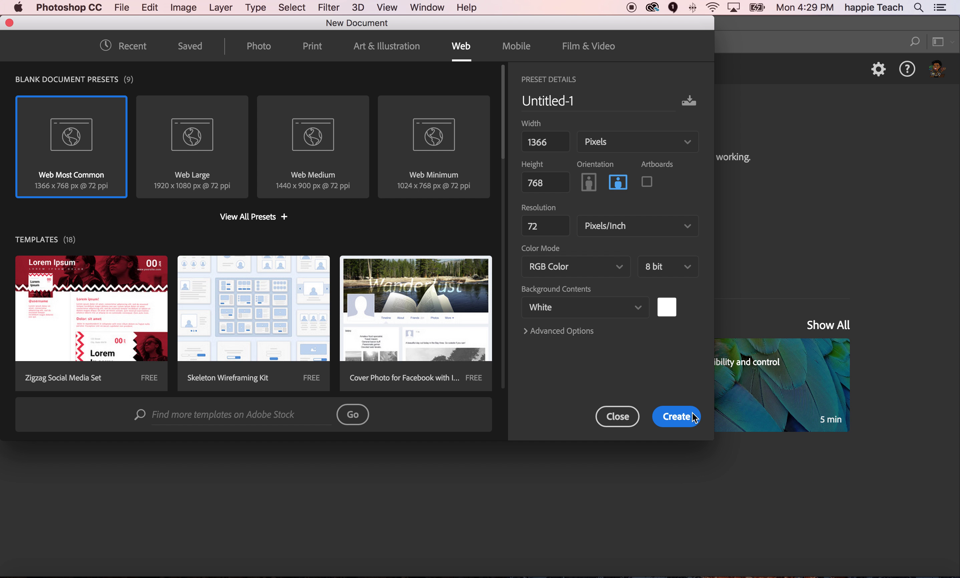
Step: Create a 1366 x 768 px web document and place Dan_s_Silhouette.jpg in it as an embedded image
click(678, 416)
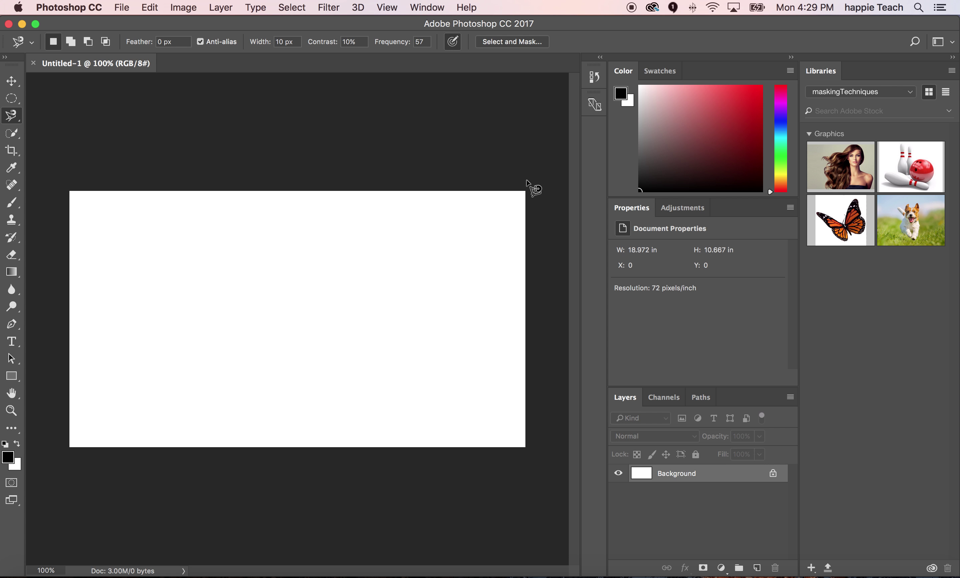
click(123, 10)
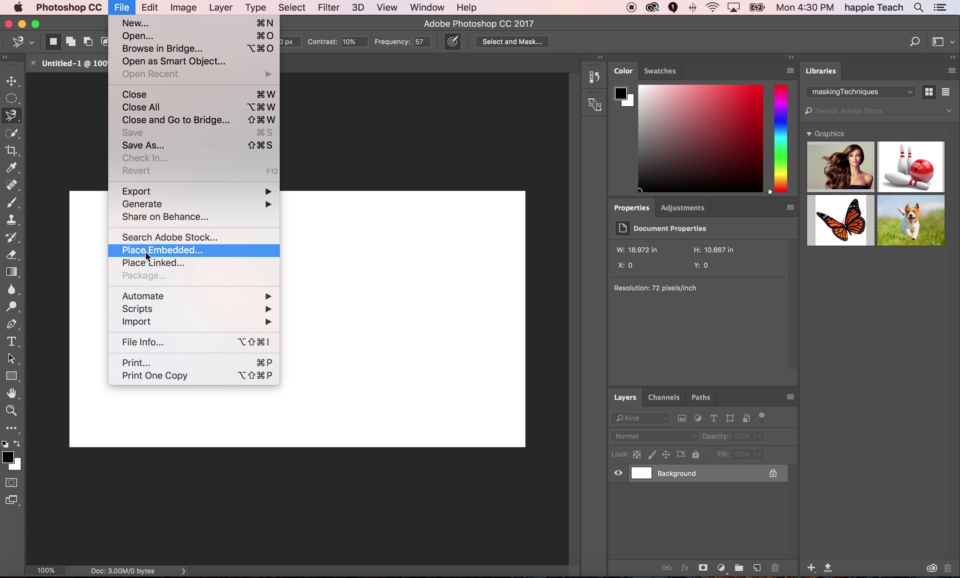
click(146, 254)
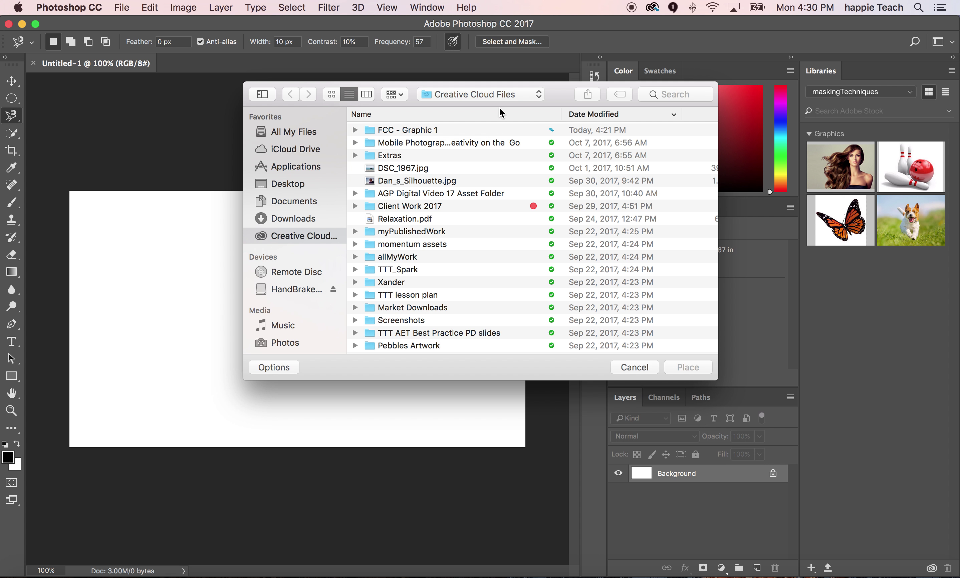
click(387, 183)
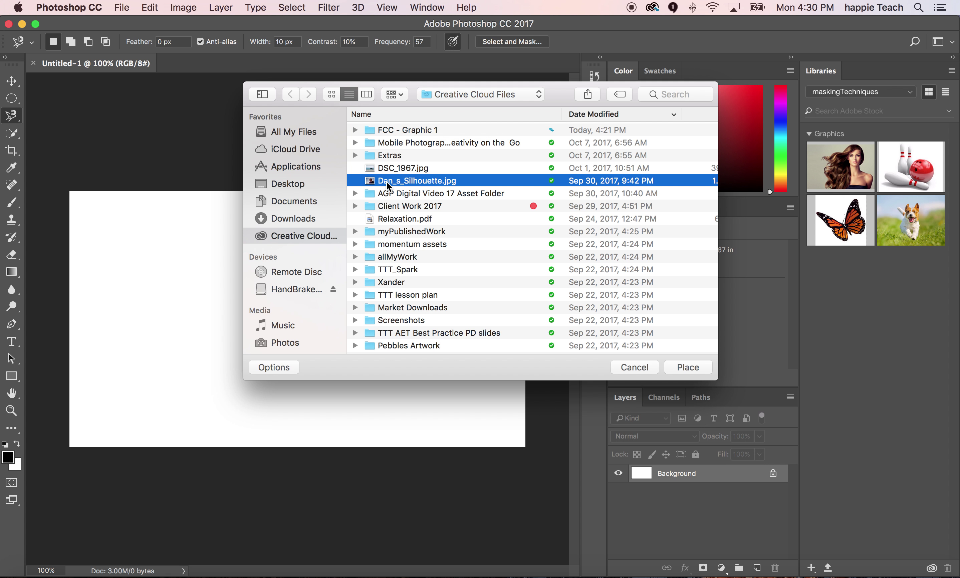
double_click(387, 183)
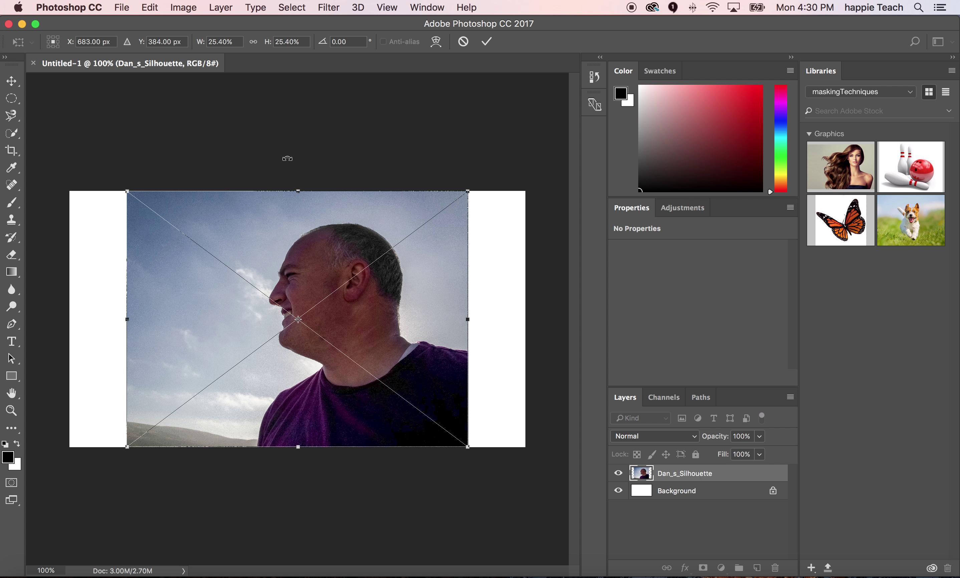
key(Return)
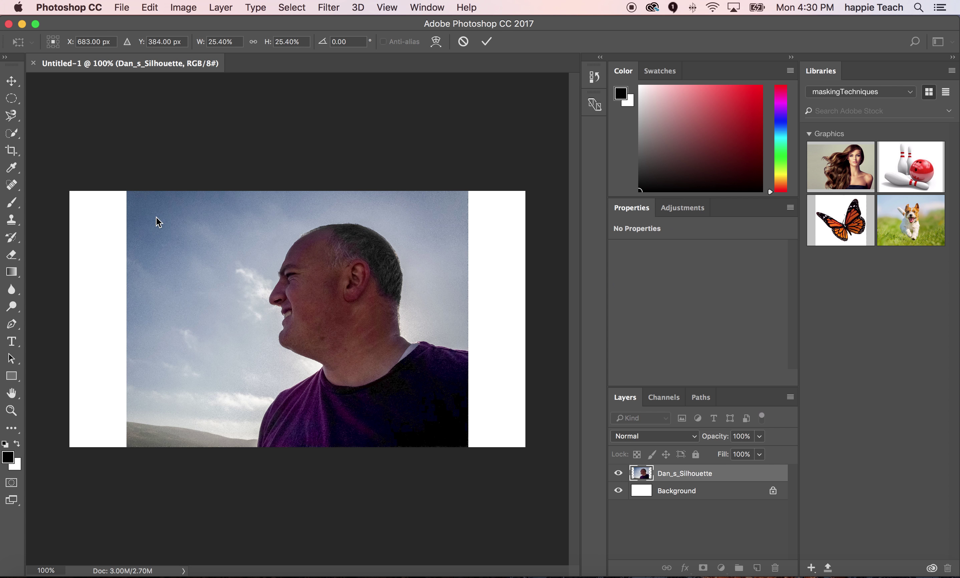
Step: Draw a rectangular marquee selection around the man's head and upper shoulders in the placed photo
key(l)
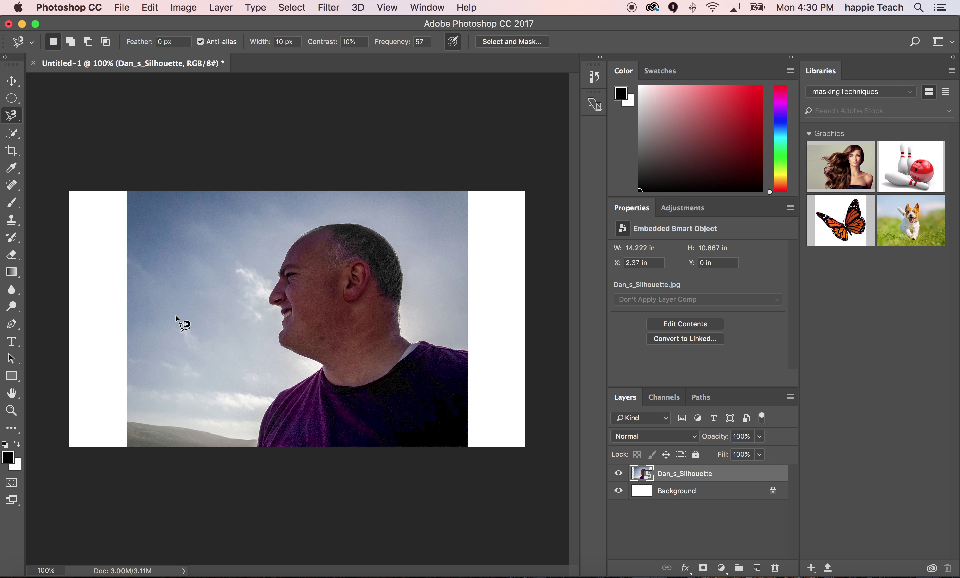
click(12, 82)
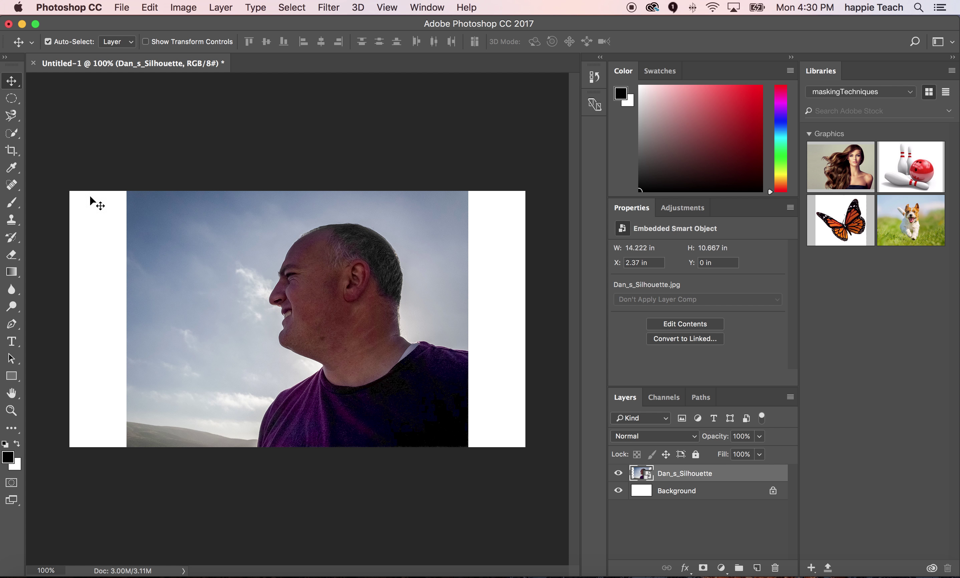
mouse_move(255, 311)
mouse_down()
mouse_move(293, 270)
mouse_move(156, 280)
mouse_move(355, 350)
mouse_move(347, 236)
mouse_move(223, 302)
mouse_move(343, 351)
mouse_move(278, 276)
mouse_move(257, 335)
mouse_move(285, 296)
mouse_move(206, 336)
mouse_move(276, 309)
mouse_move(264, 298)
mouse_move(253, 308)
mouse_up()
click(11, 100)
right_click(12, 101)
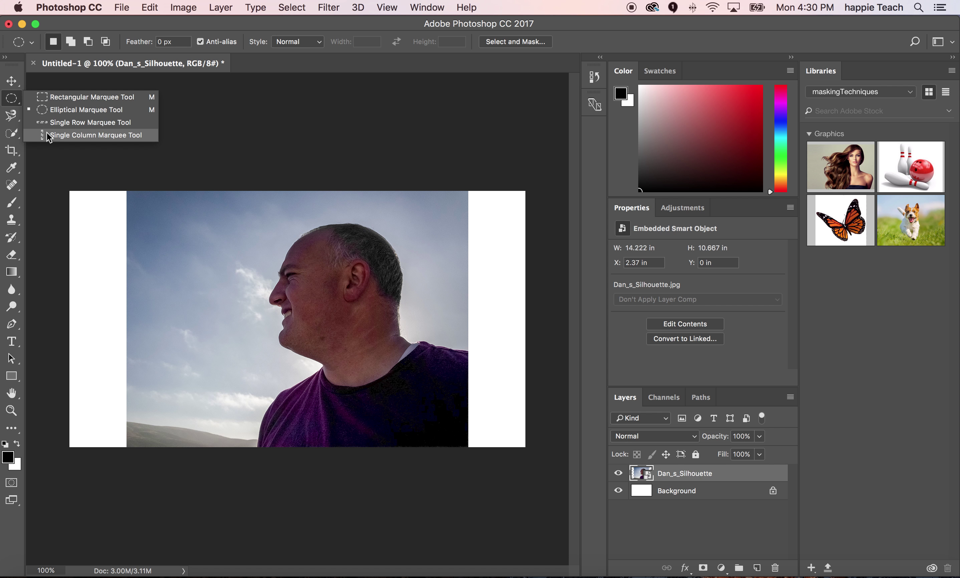
click(28, 97)
drag(238, 223, 460, 408)
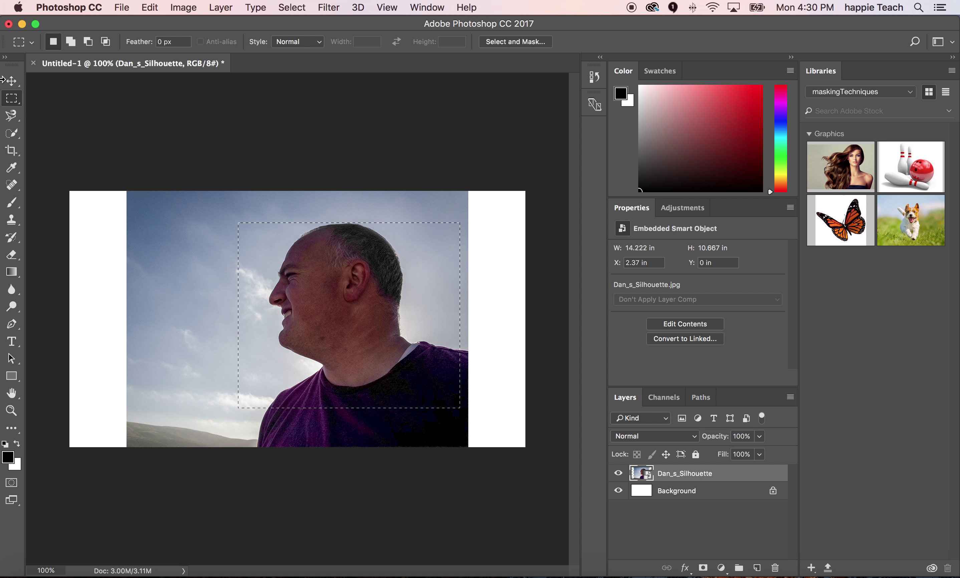
Step: Deselect the rectangular selection around the man's head and shoulders
click(12, 100)
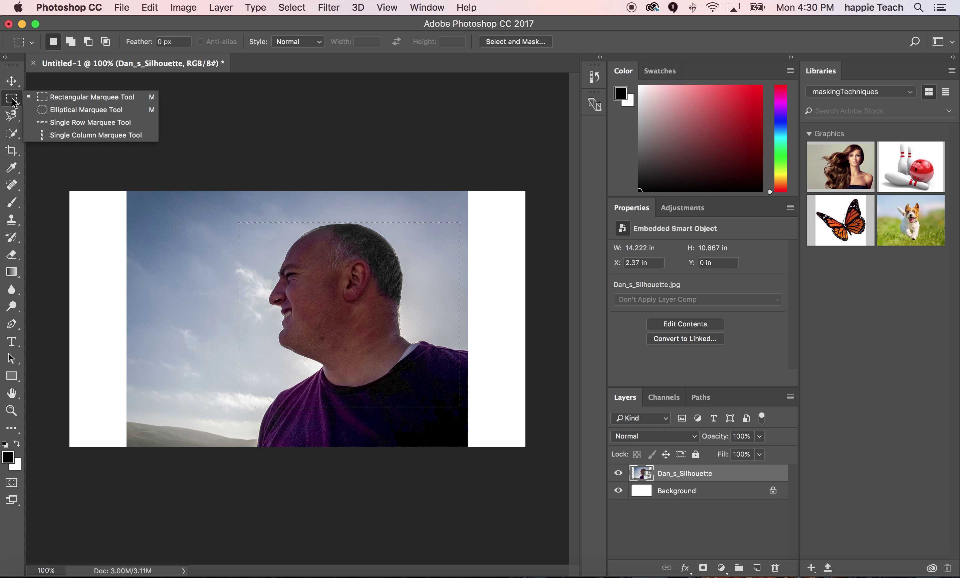
click(14, 103)
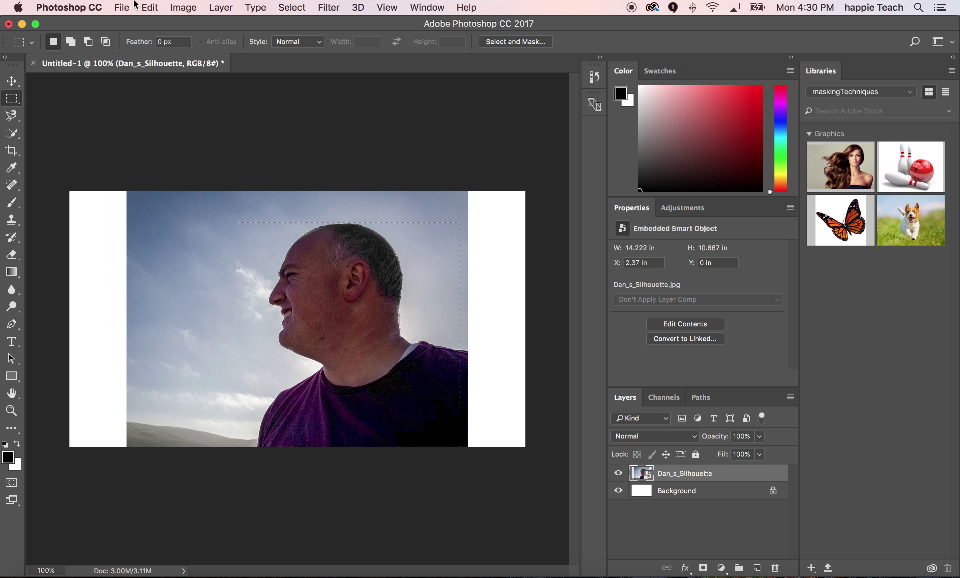
click(289, 7)
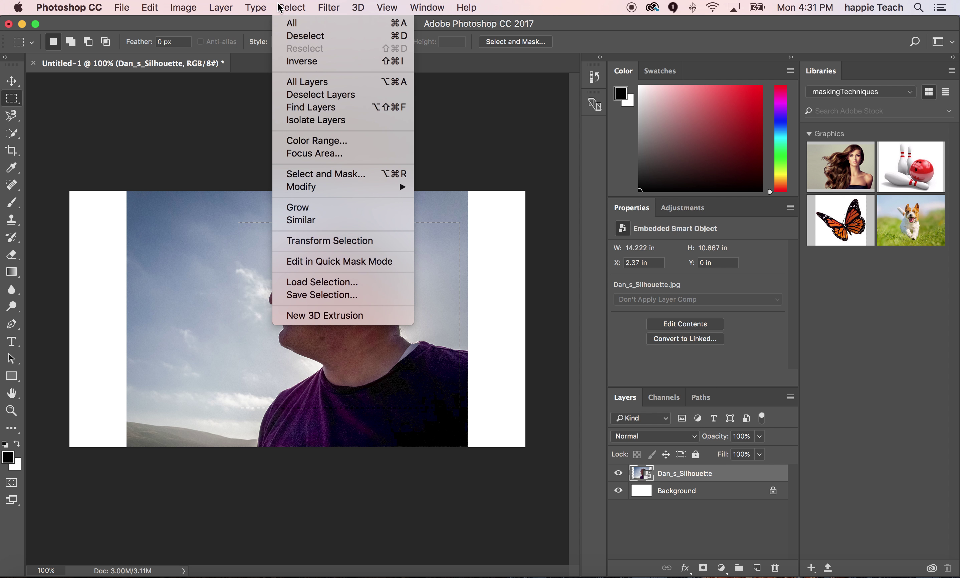
click(290, 35)
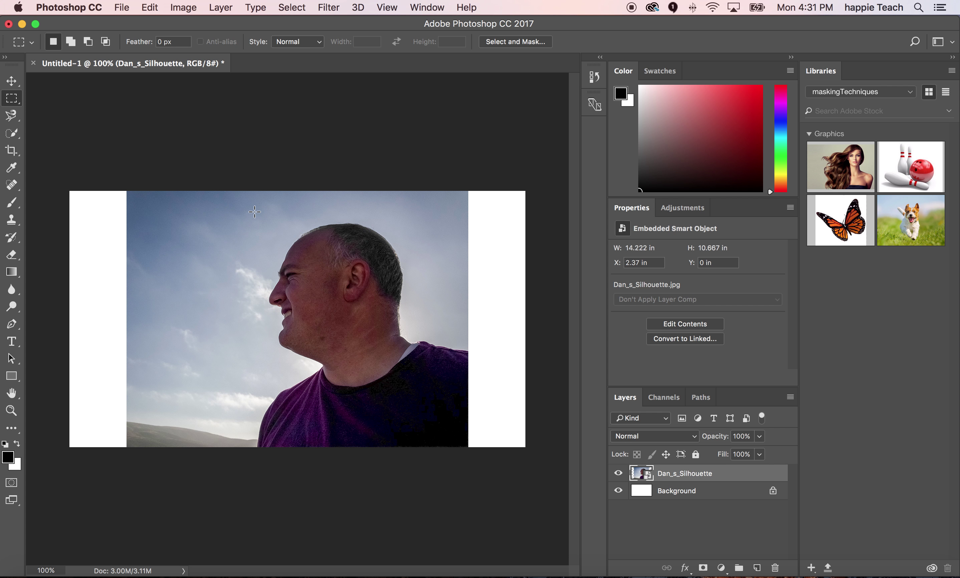
Step: Draw a square marquee selection of about 7.4 by 7.4 in around the man's head, repositioning it while drawing, and deselect it
drag(359, 347, 340, 331)
drag(306, 304, 279, 273)
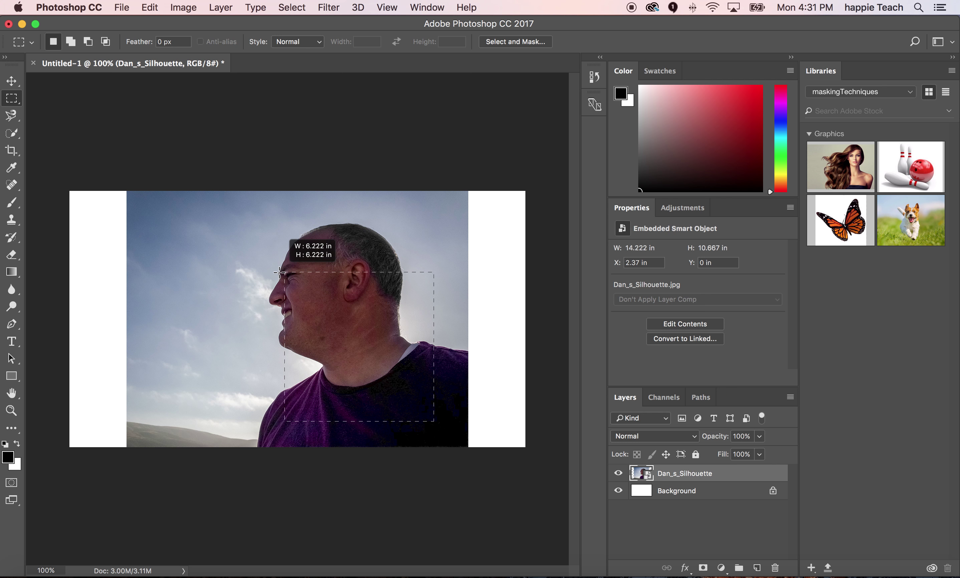
mouse_move(279, 273)
mouse_down()
mouse_move(257, 242)
mouse_move(254, 220)
mouse_move(267, 223)
mouse_move(257, 215)
mouse_up()
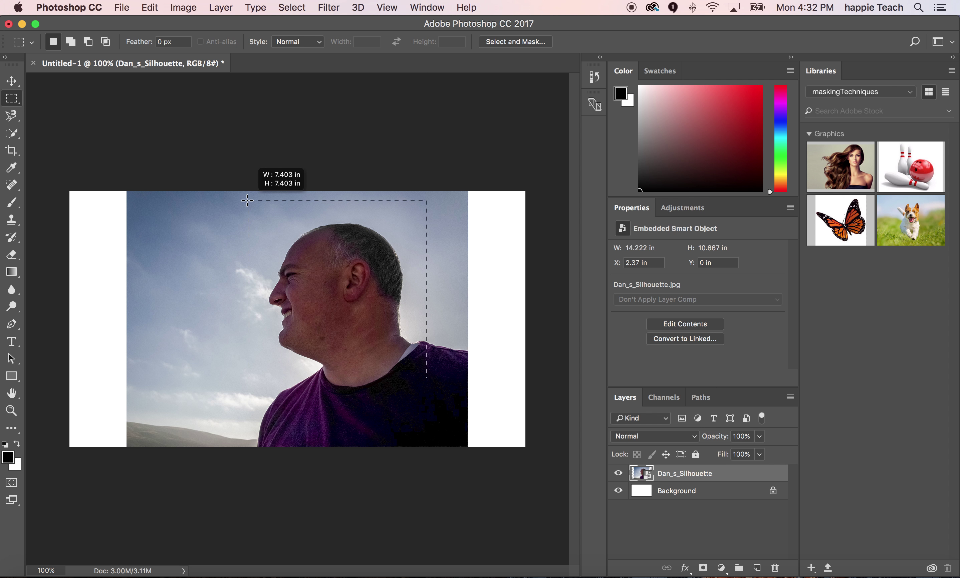
drag(247, 200, 251, 217)
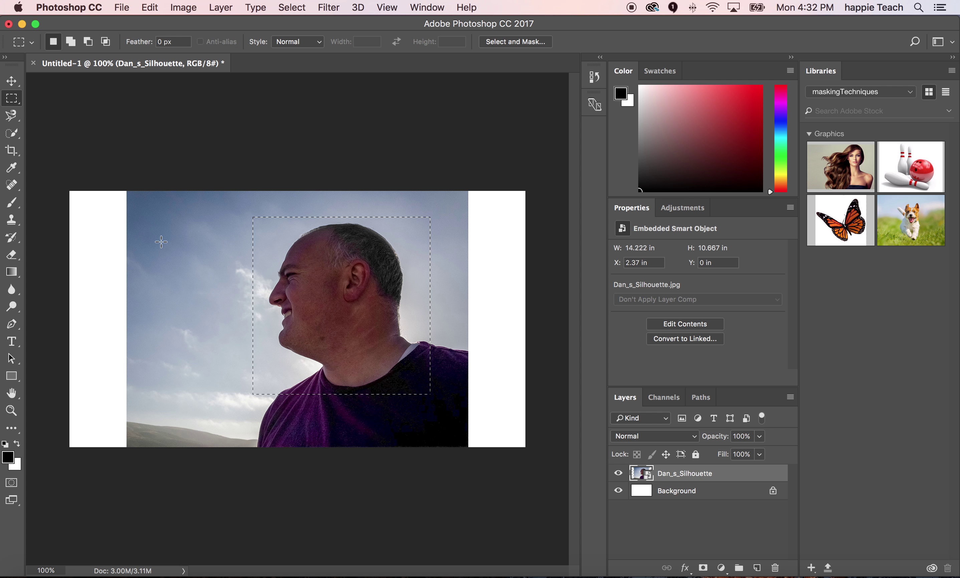
key(super+d)
Step: Draw a circular selection about 8.6 in wide, centred on the man's head, with the Elliptical Marquee Tool and deselect it
right_click(10, 101)
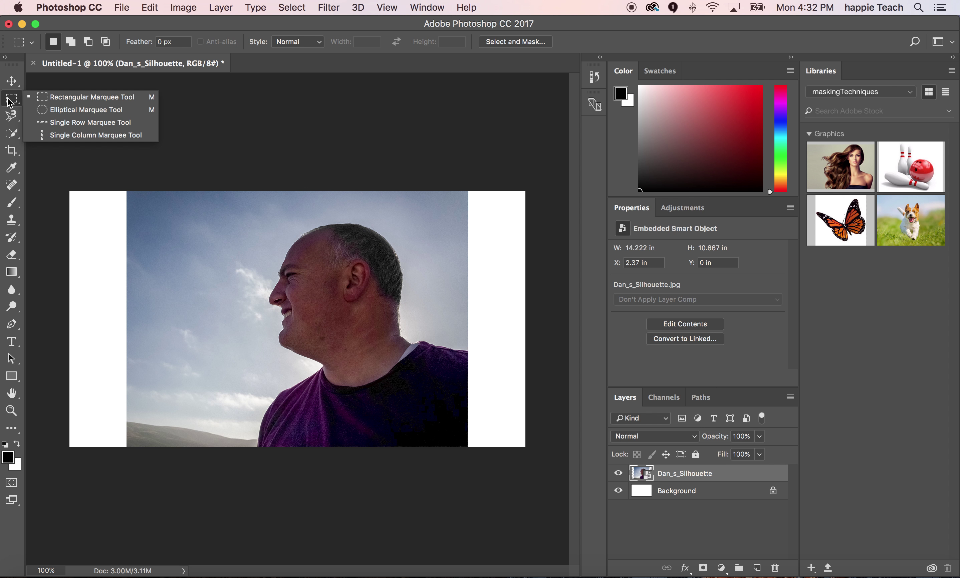
click(46, 109)
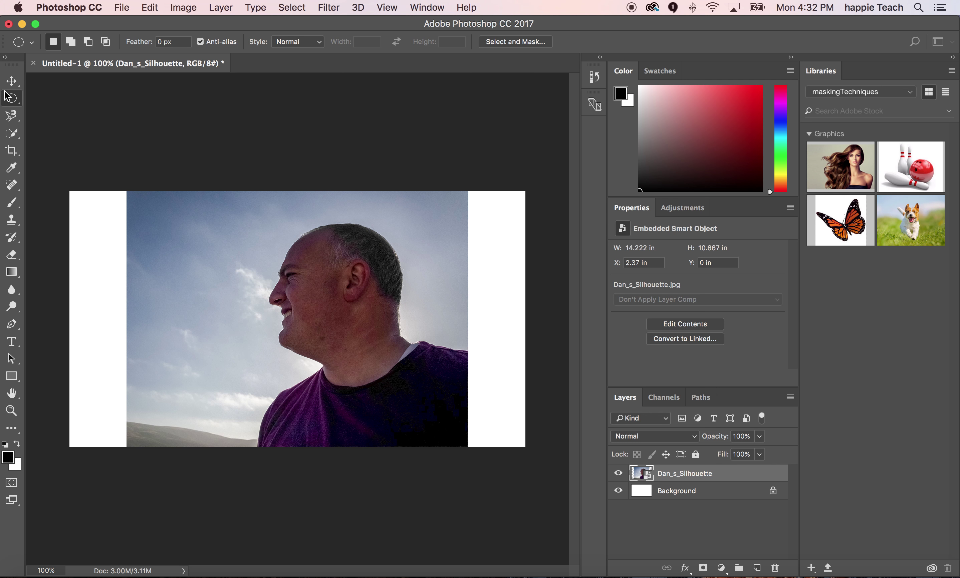
click(19, 107)
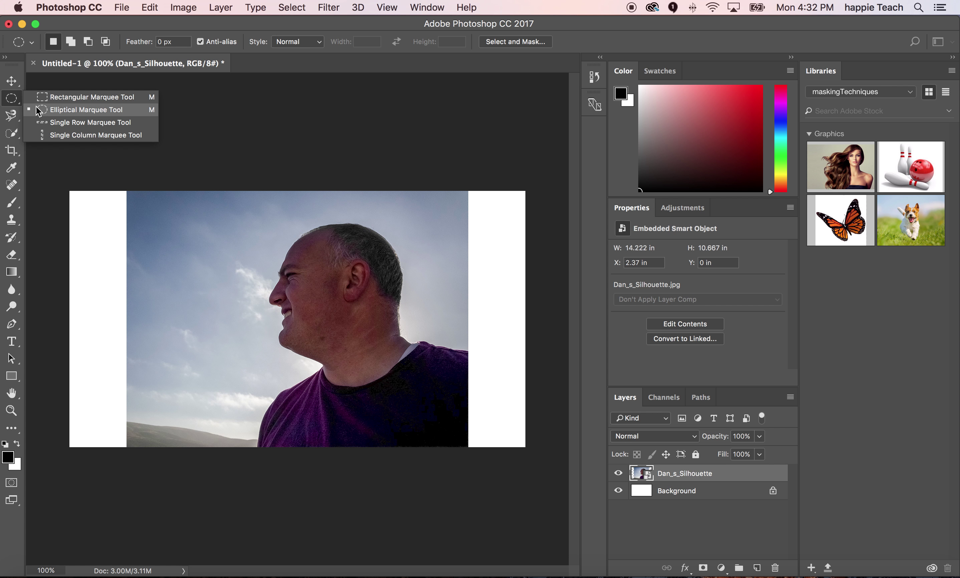
click(17, 107)
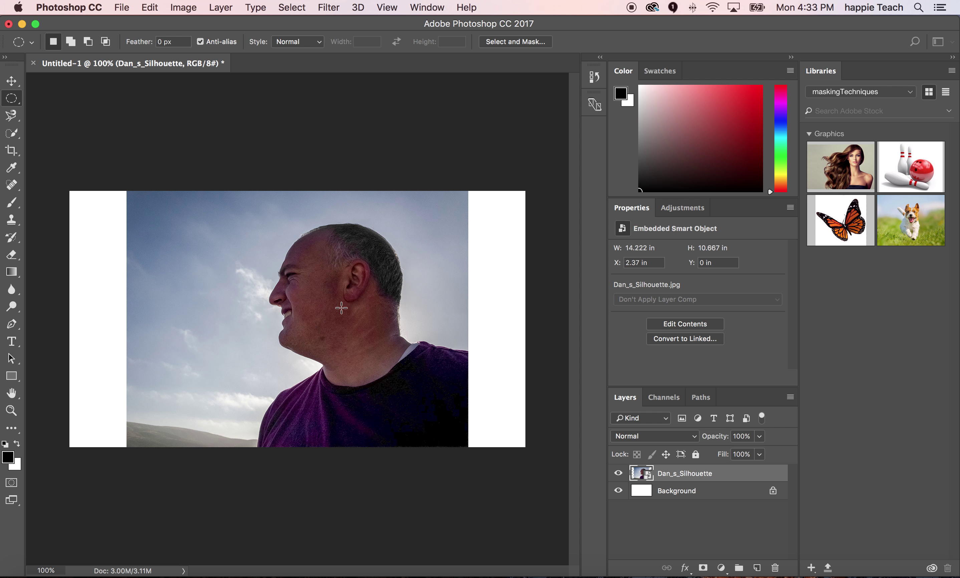
mouse_move(341, 307)
mouse_down()
mouse_move(216, 206)
mouse_move(325, 273)
mouse_move(340, 310)
mouse_move(279, 245)
mouse_up()
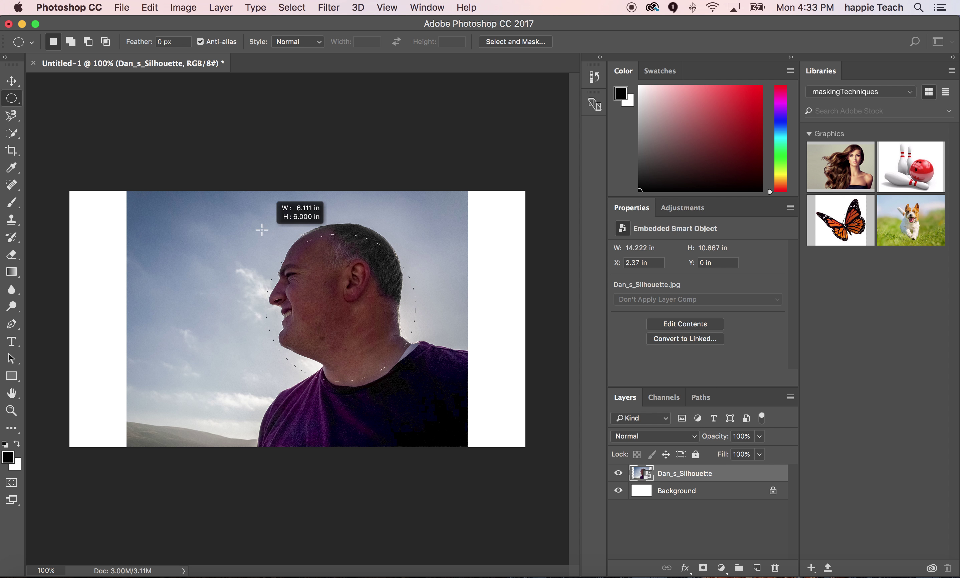
drag(248, 210, 243, 205)
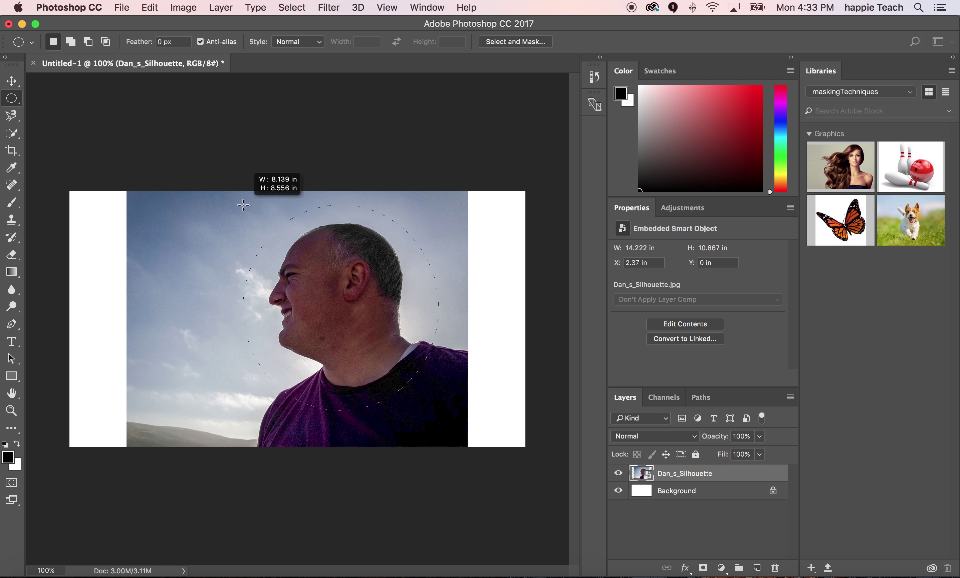
drag(243, 205, 238, 200)
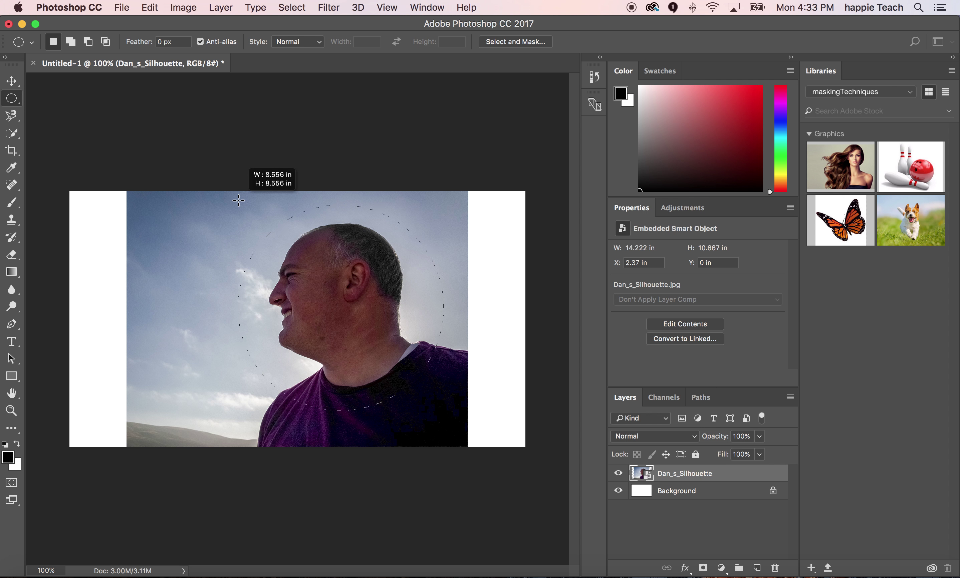
drag(238, 200, 237, 199)
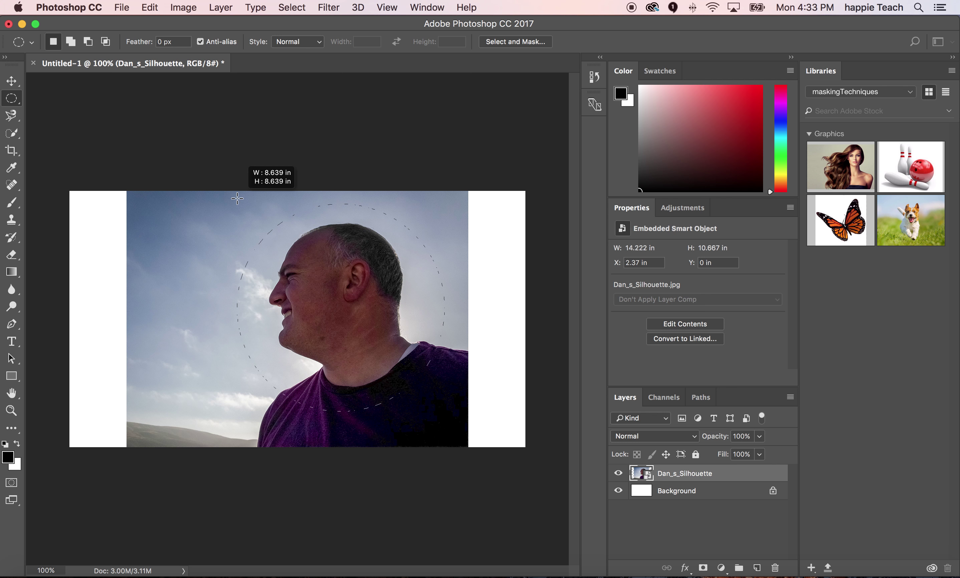
mouse_move(237, 199)
mouse_down()
mouse_move(205, 211)
mouse_move(213, 234)
mouse_move(210, 195)
mouse_move(233, 183)
mouse_move(226, 231)
mouse_move(230, 204)
mouse_move(242, 206)
mouse_up()
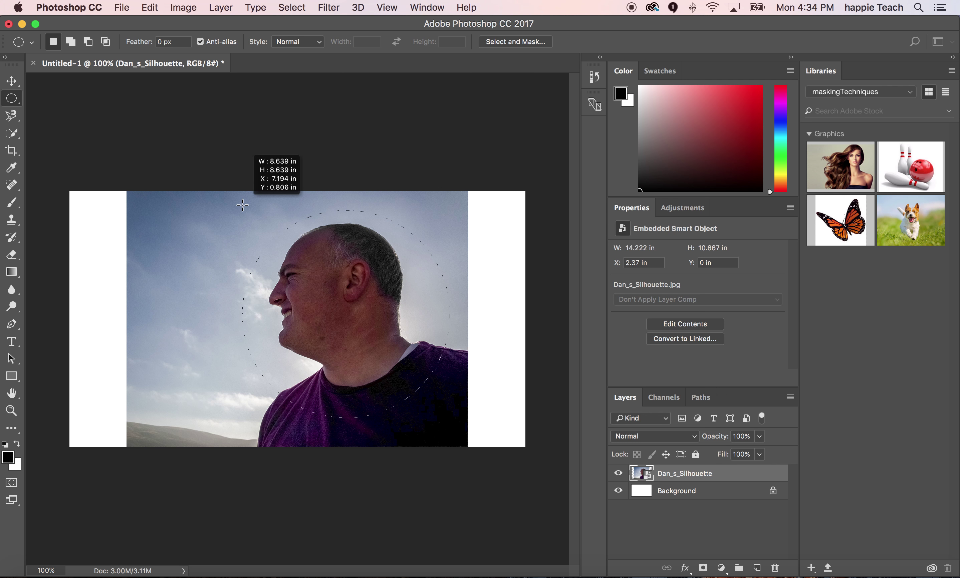
drag(242, 205, 241, 200)
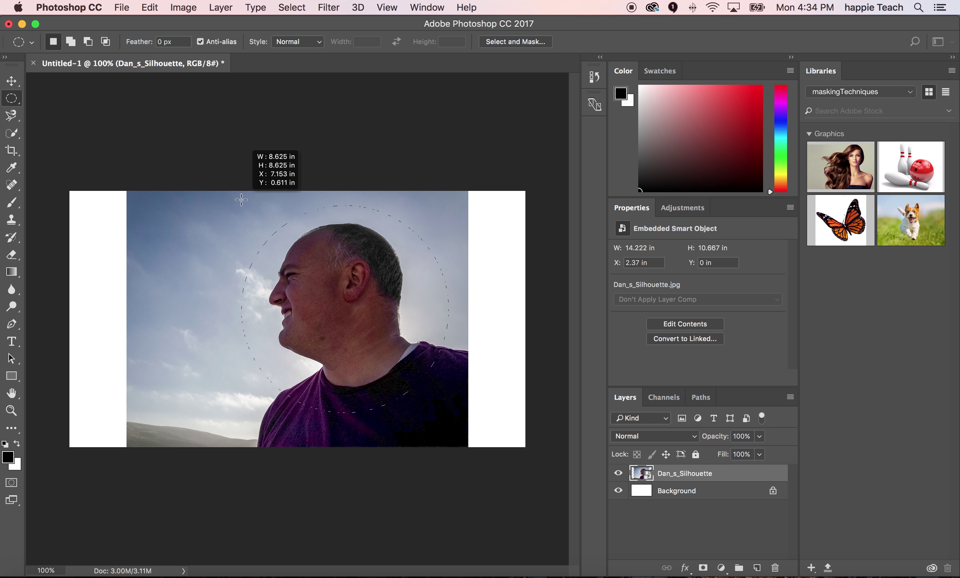
drag(241, 199, 241, 200)
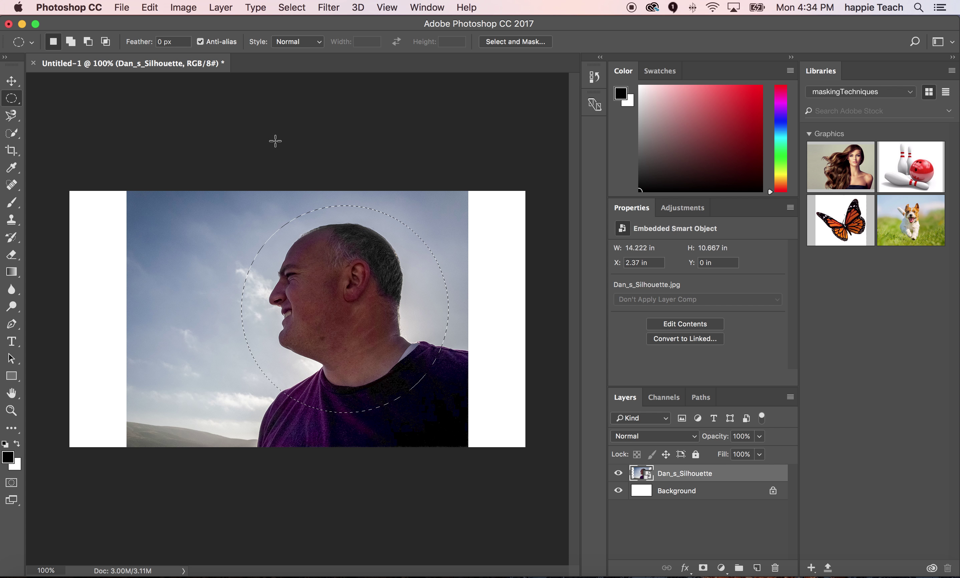
click(294, 8)
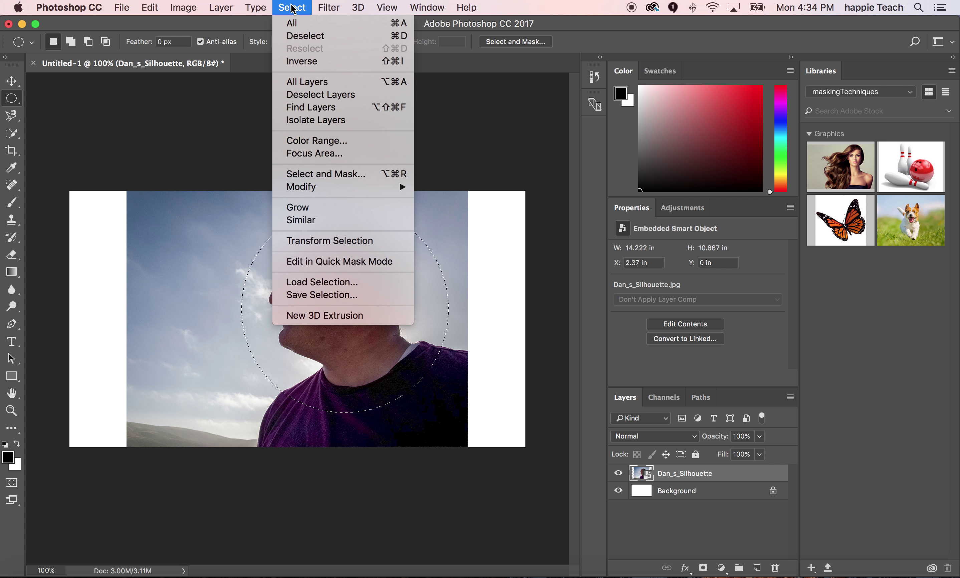
click(304, 36)
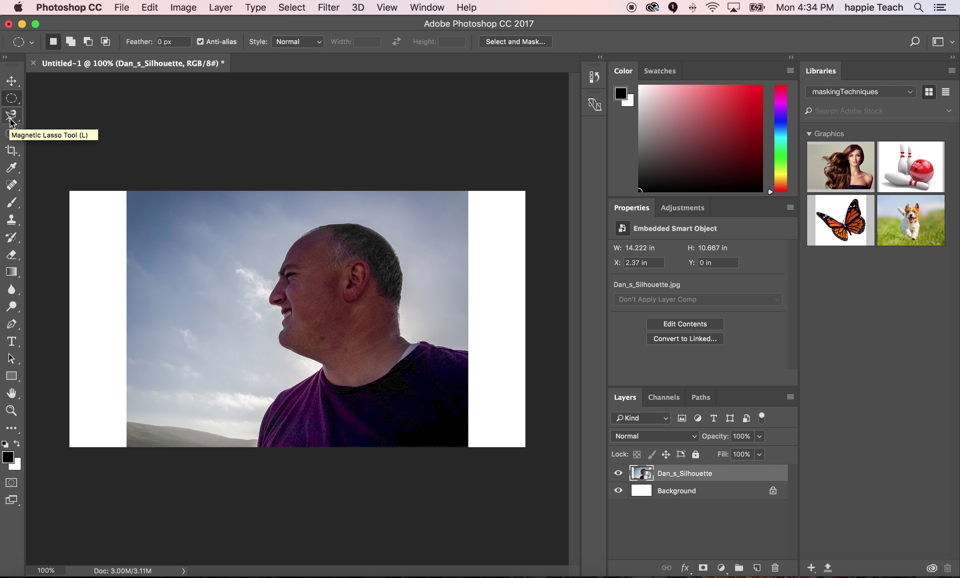
Step: Trace a freehand selection around the man's head and neck with the standard Lasso Tool and deselect it
drag(13, 124, 42, 113)
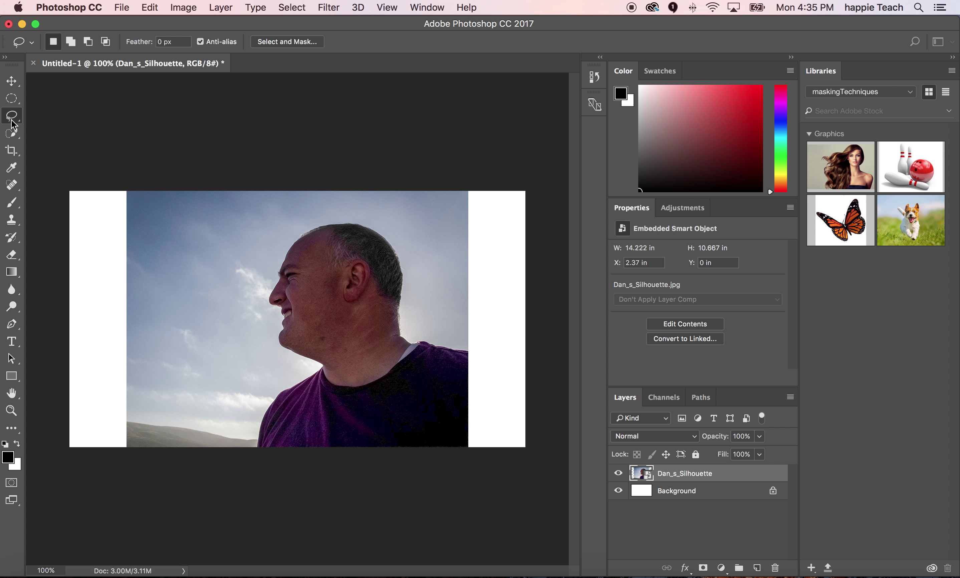
click(13, 124)
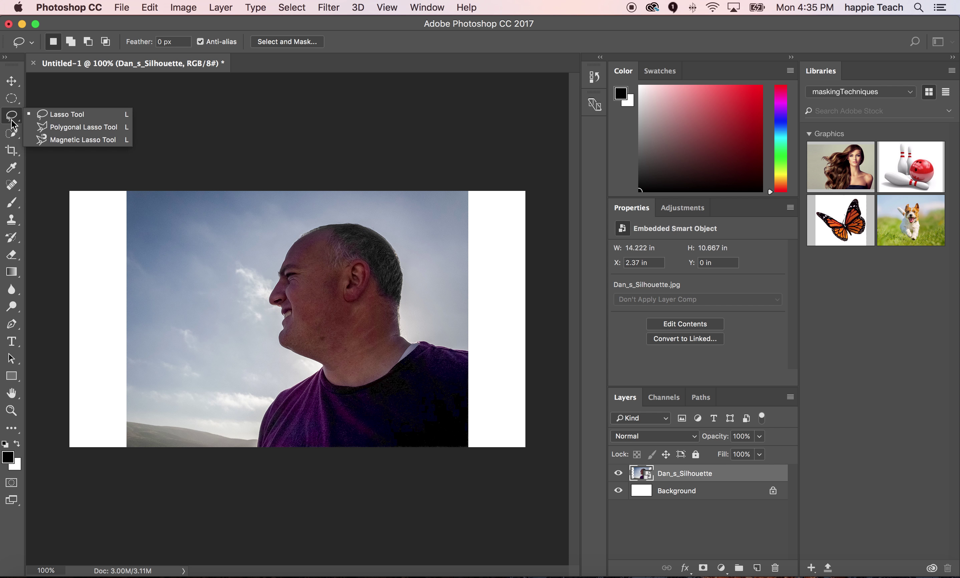
click(44, 119)
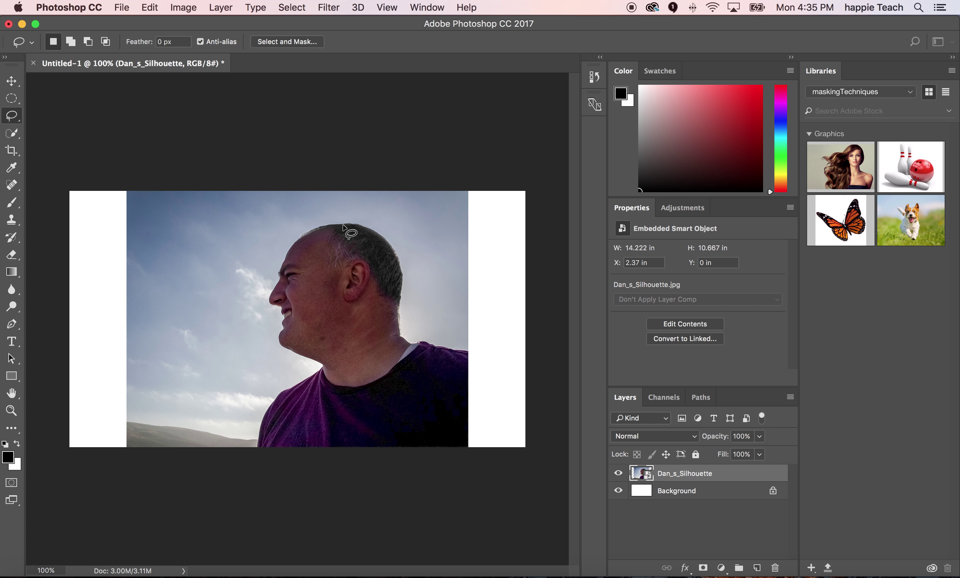
mouse_move(342, 225)
mouse_down()
mouse_move(281, 256)
mouse_move(266, 306)
mouse_move(277, 315)
mouse_move(274, 345)
mouse_move(315, 379)
mouse_move(355, 388)
mouse_move(394, 379)
mouse_move(414, 347)
mouse_up()
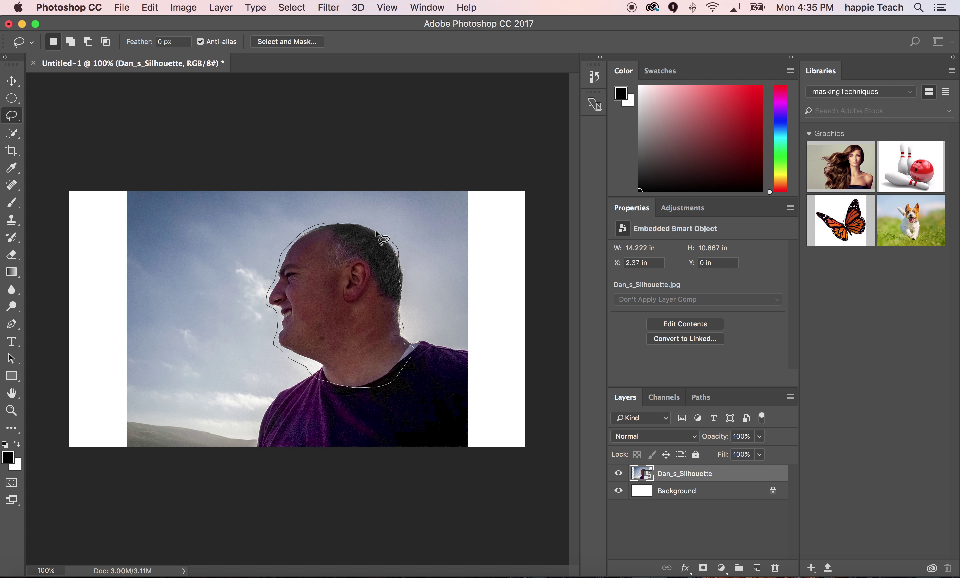
drag(334, 224, 335, 223)
key(super+d)
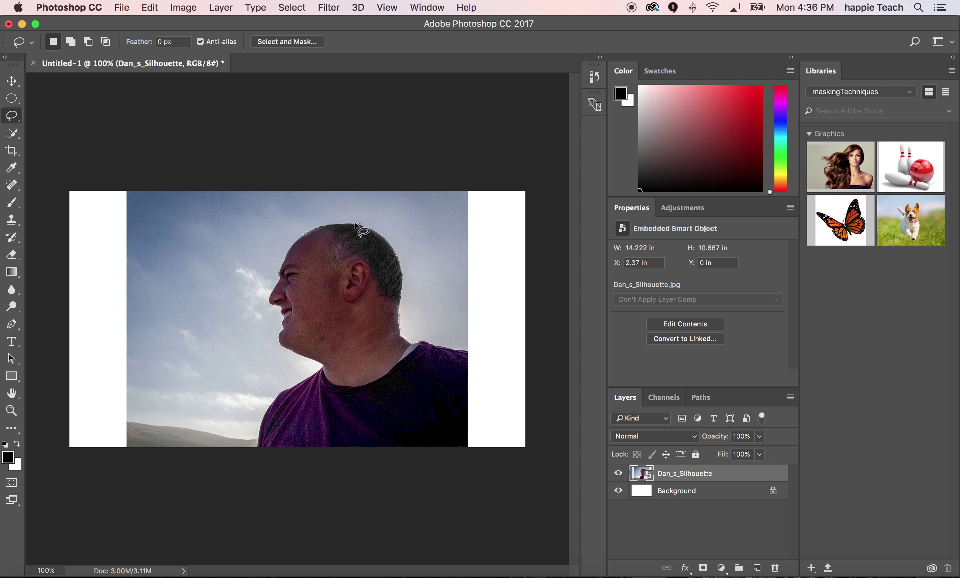
Step: Retrace the man's head with a freehand loop of the Lasso Tool, starting at the crown, and deselect it
mouse_move(324, 226)
mouse_down()
mouse_move(289, 240)
mouse_move(263, 298)
mouse_move(277, 352)
mouse_move(351, 390)
mouse_move(422, 353)
mouse_move(407, 325)
mouse_move(399, 248)
mouse_move(353, 222)
mouse_up()
key(super+d)
Step: Outline the man's head and neck with a closed straight-edged selection using the Polygonal Lasso Tool and deselect it
click(12, 117)
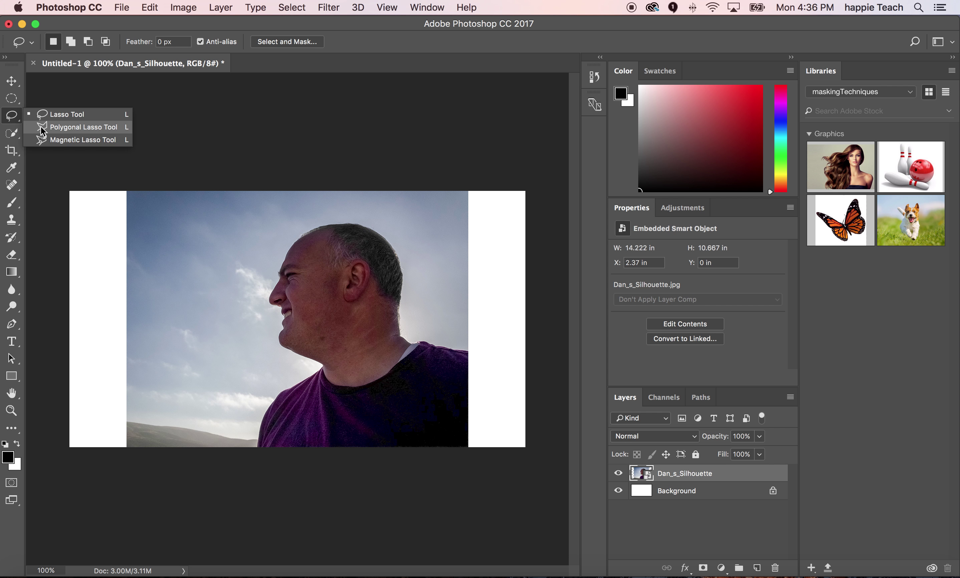
click(50, 128)
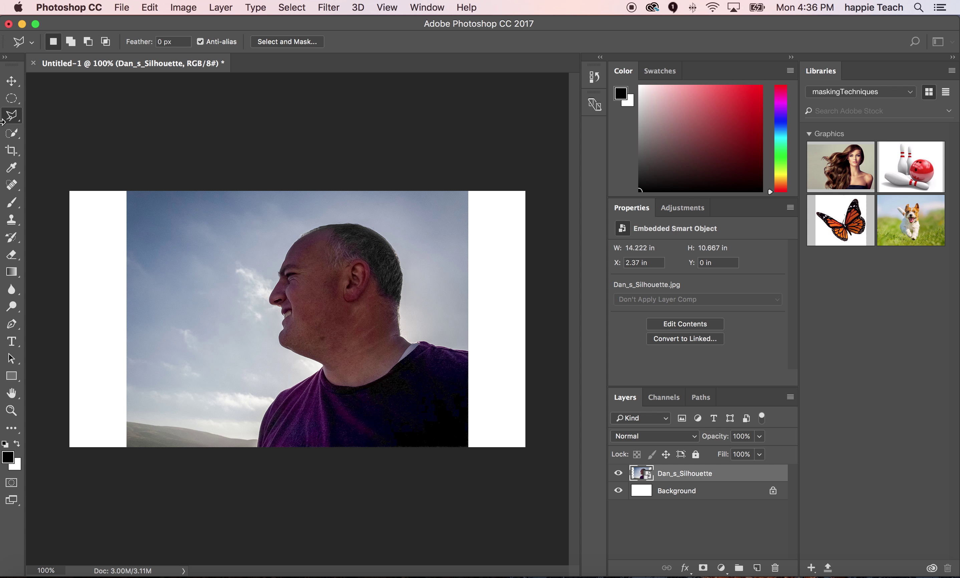
click(18, 123)
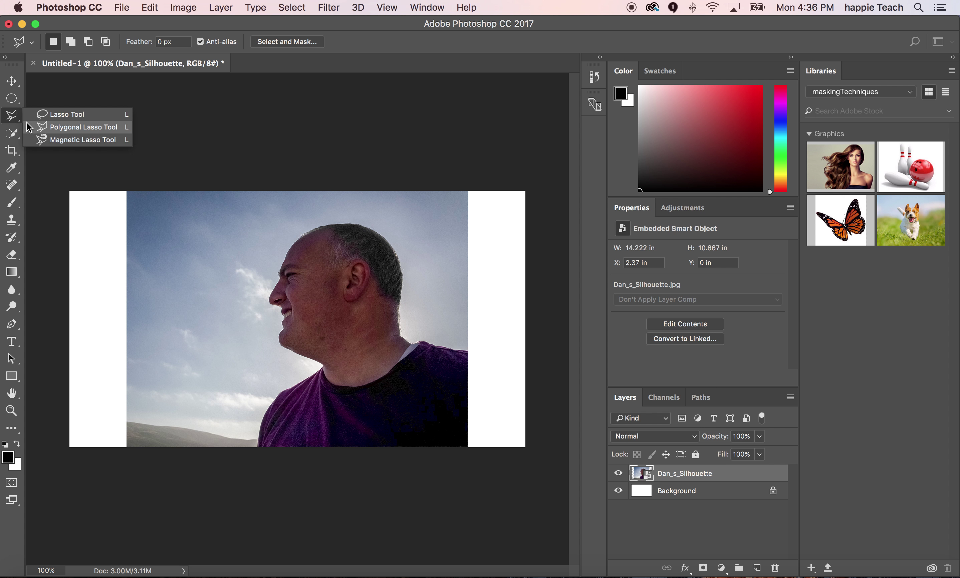
click(50, 128)
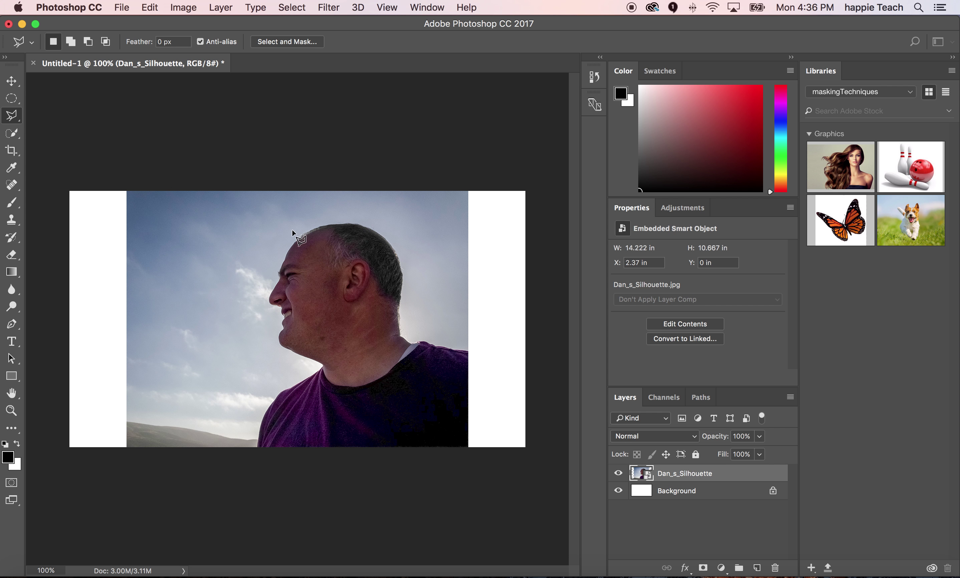
click(326, 222)
click(266, 246)
click(267, 296)
click(256, 319)
click(282, 355)
click(329, 385)
click(369, 398)
click(431, 370)
click(437, 332)
click(409, 313)
click(404, 256)
click(382, 223)
click(344, 212)
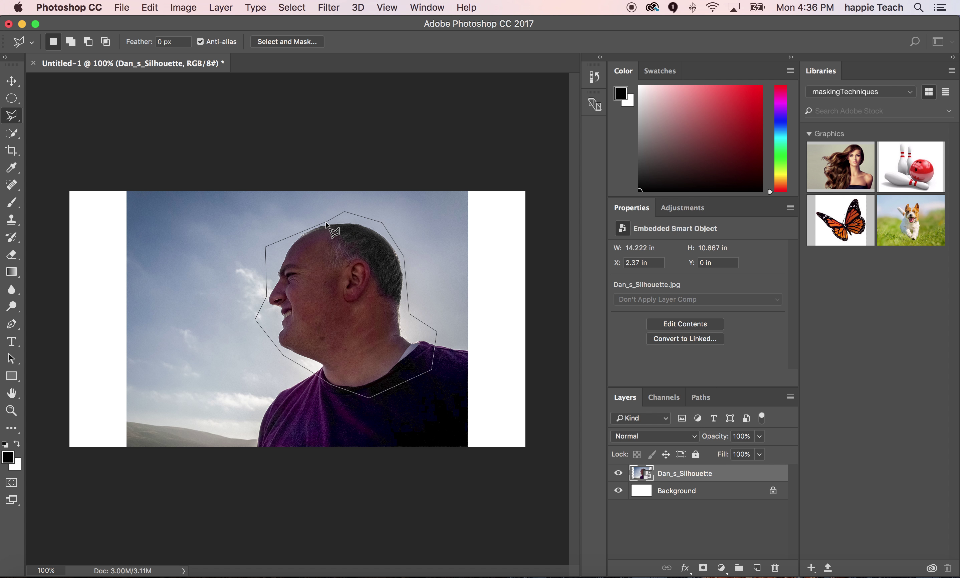
click(324, 224)
key(super+d)
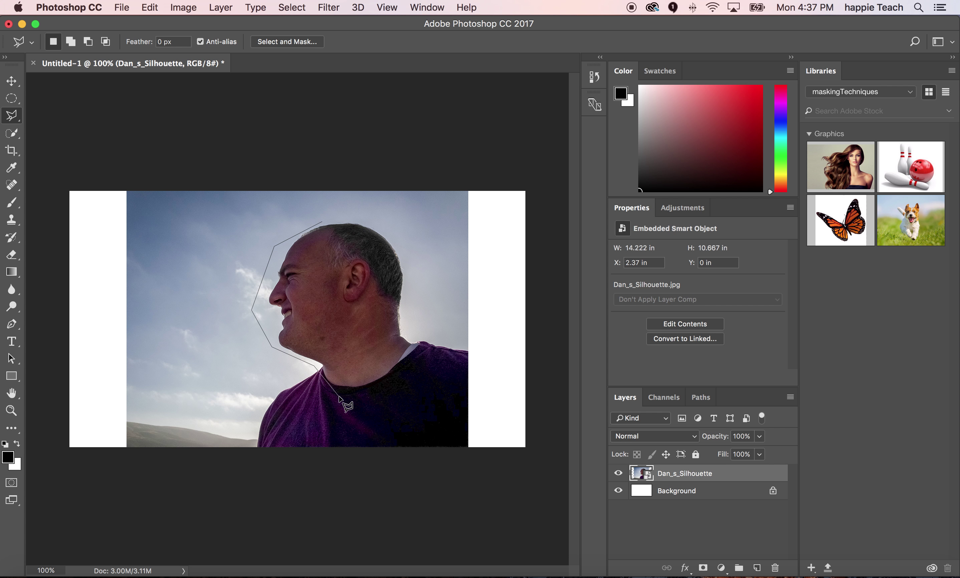
Step: Complete a second polygonal selection around the collar, neck and back of the head, closing it at the crown, and deselect it
click(429, 351)
click(402, 319)
click(408, 254)
click(371, 219)
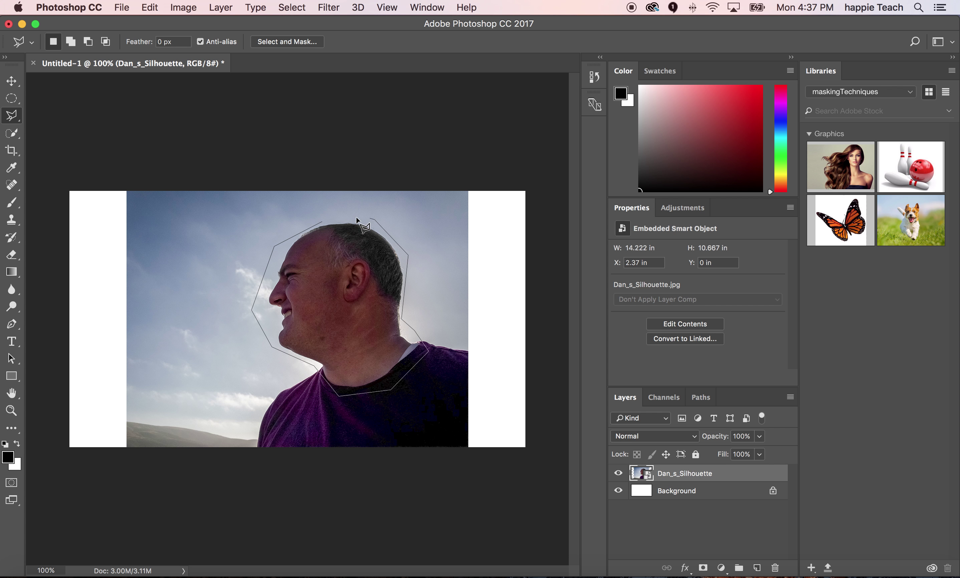
click(321, 223)
click(289, 9)
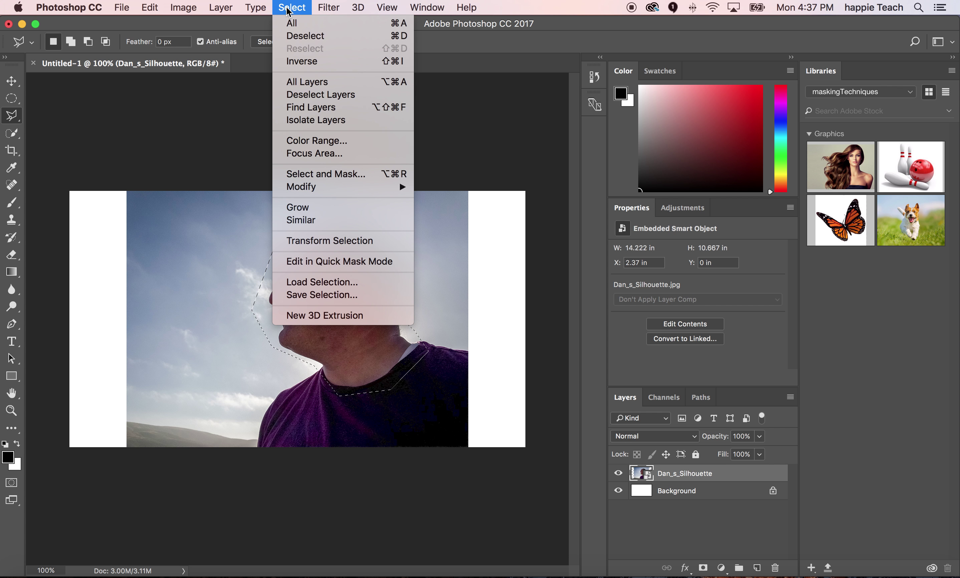
click(298, 35)
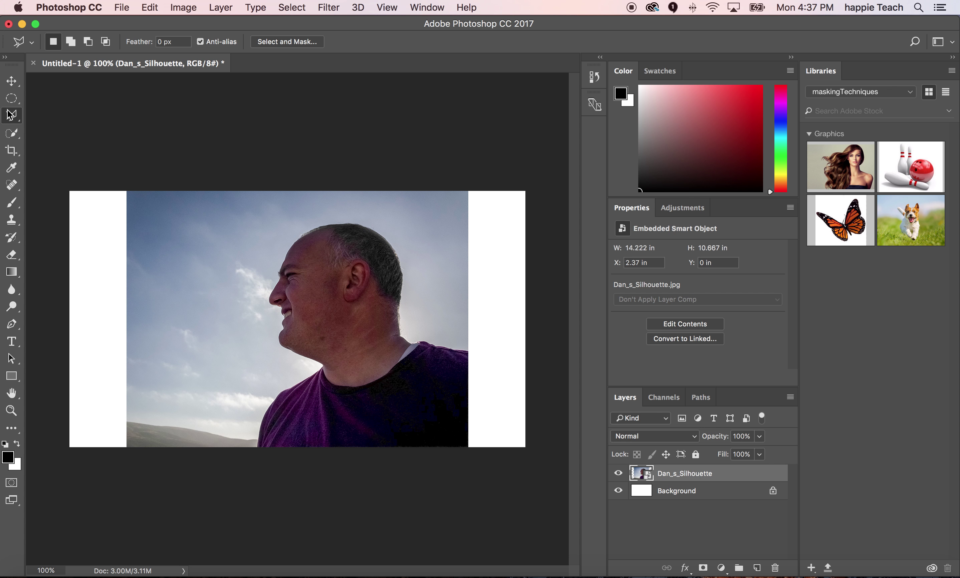
Step: Trace the edge of the man's head and collar with the Magnetic Lasso Tool, closing the outline at its starting point on the crown
right_click(10, 120)
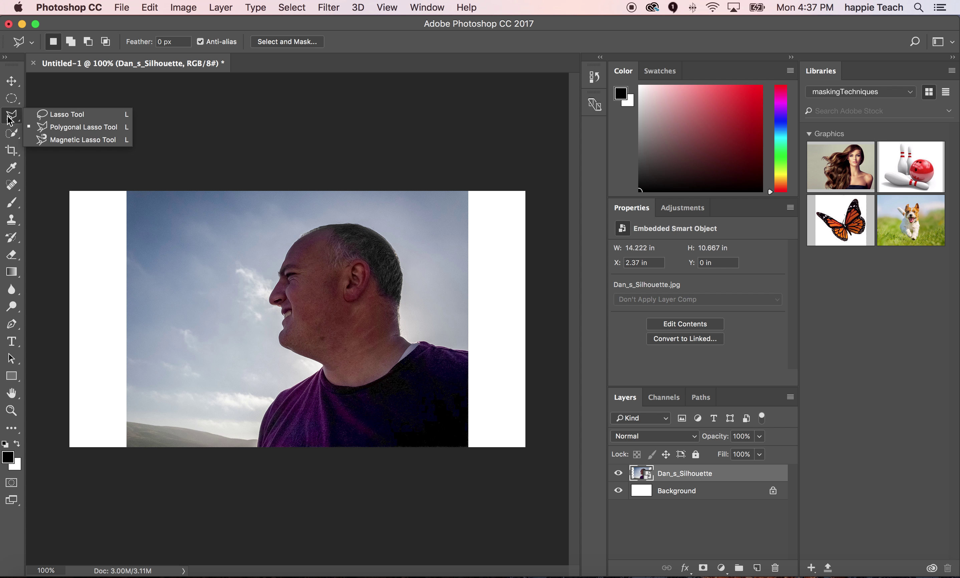
click(56, 138)
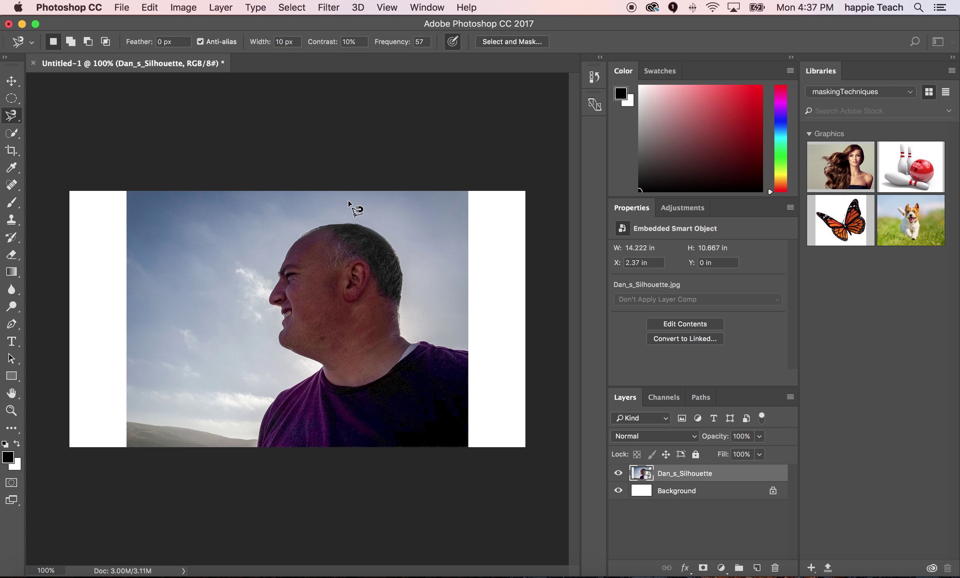
click(338, 224)
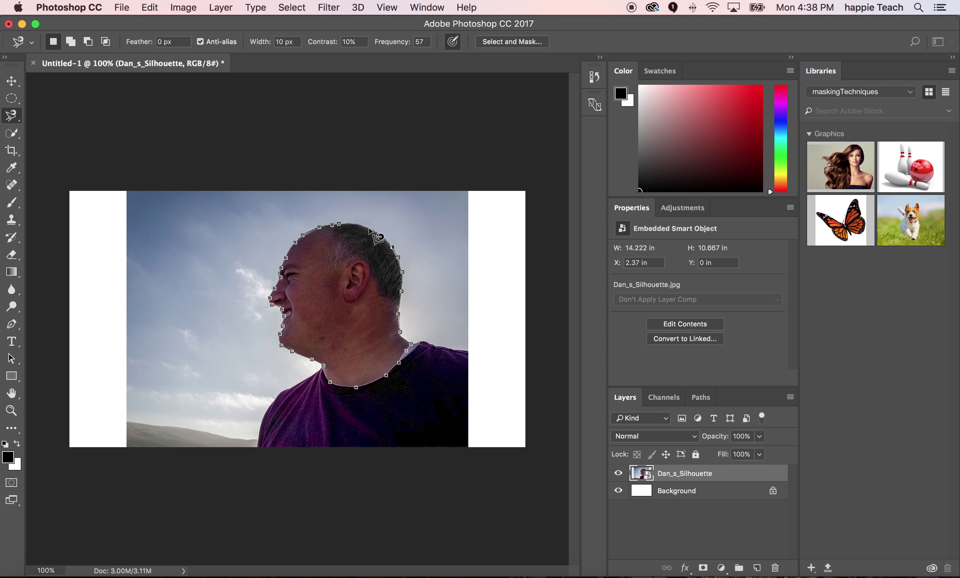
click(339, 223)
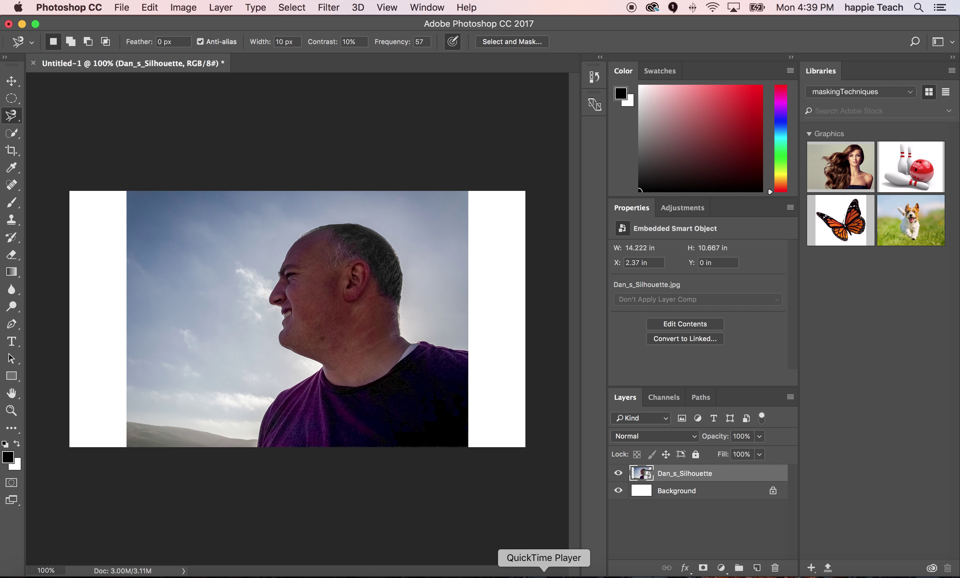
right_click(544, 576)
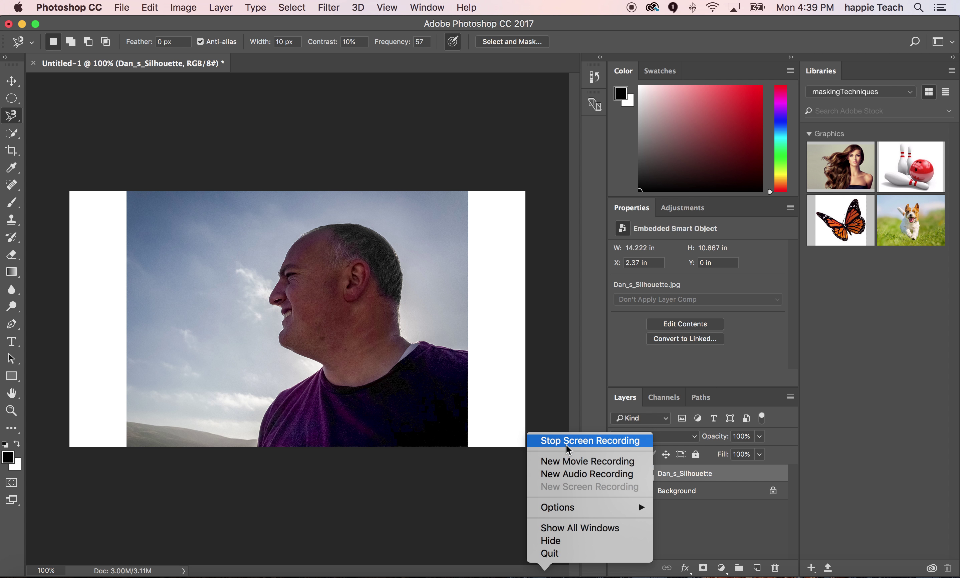